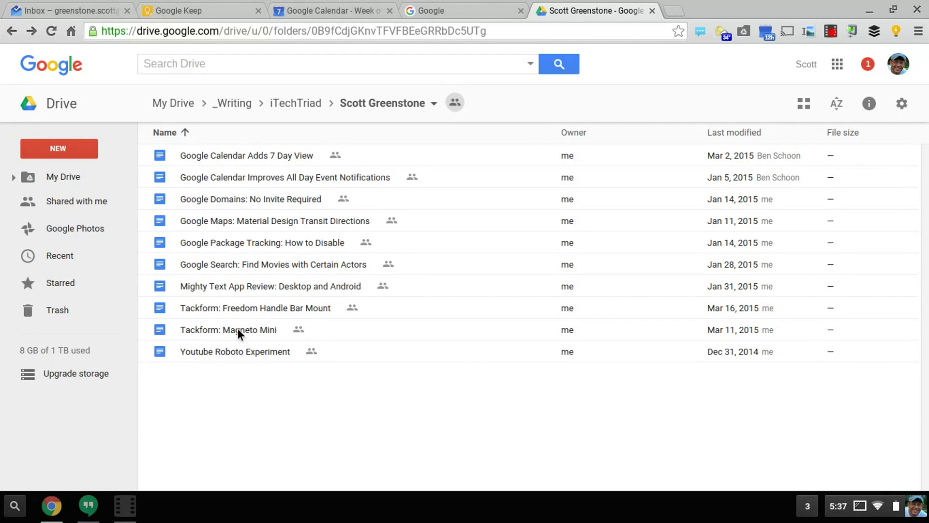
Step: Get the shareable edit link for the 'Youtube Roboto Experiment' document in Drive
{"action": "left_click", "coordinate": [225, 354]}
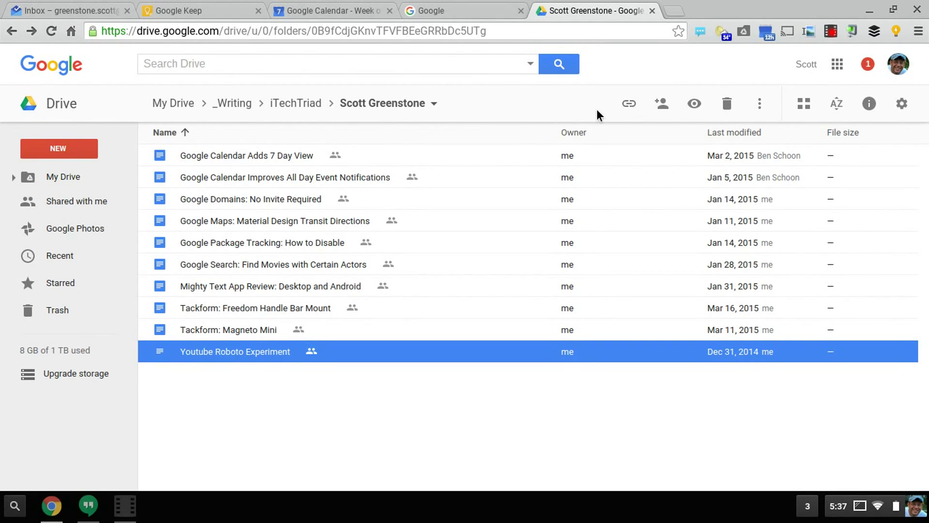
{"action": "left_click", "coordinate": [636, 110]}
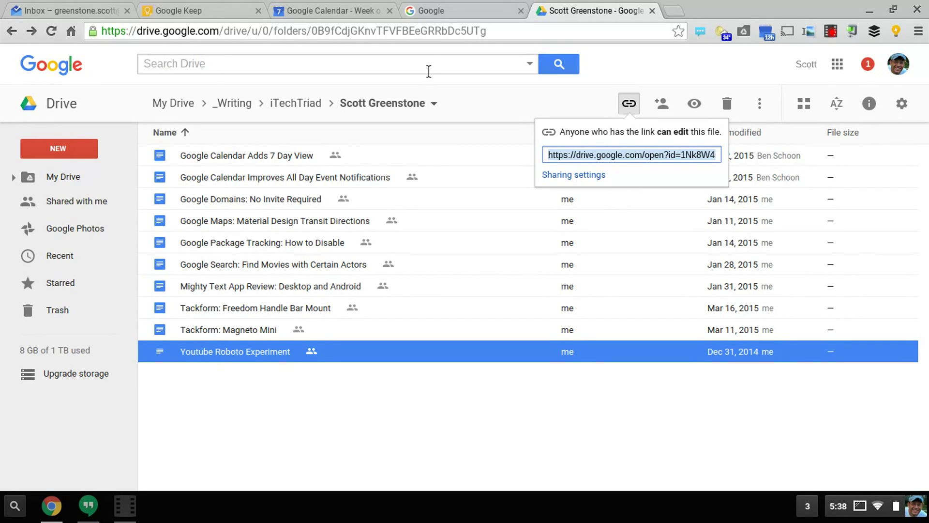
Step: Save a Google Search reminder to follow up on the pasted Drive link for March 15, 10 PM
{"action": "left_click", "coordinate": [443, 13]}
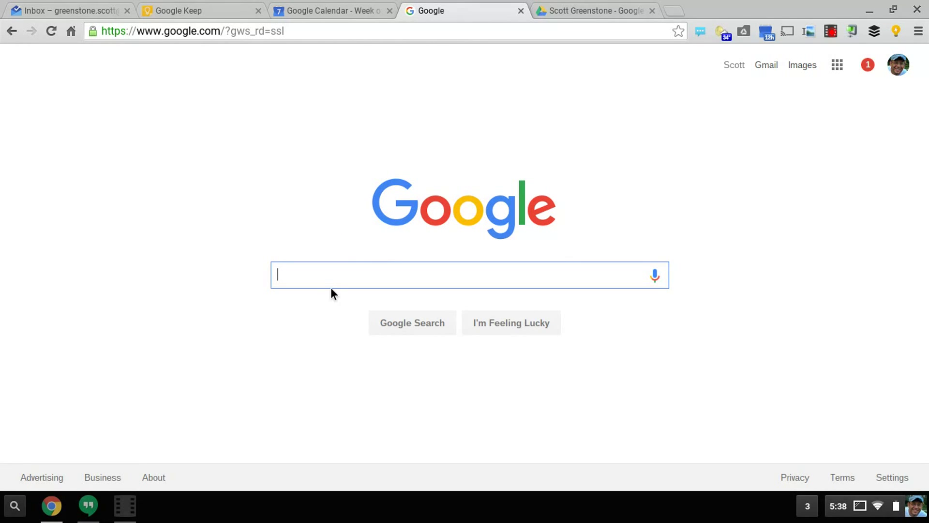
{"action": "type", "text": "remind"}
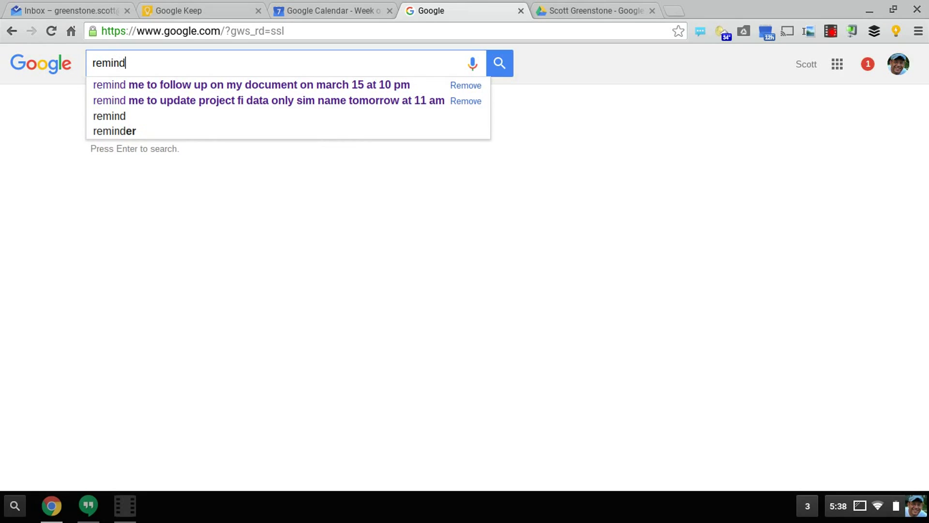
{"action": "type", "text": " me"}
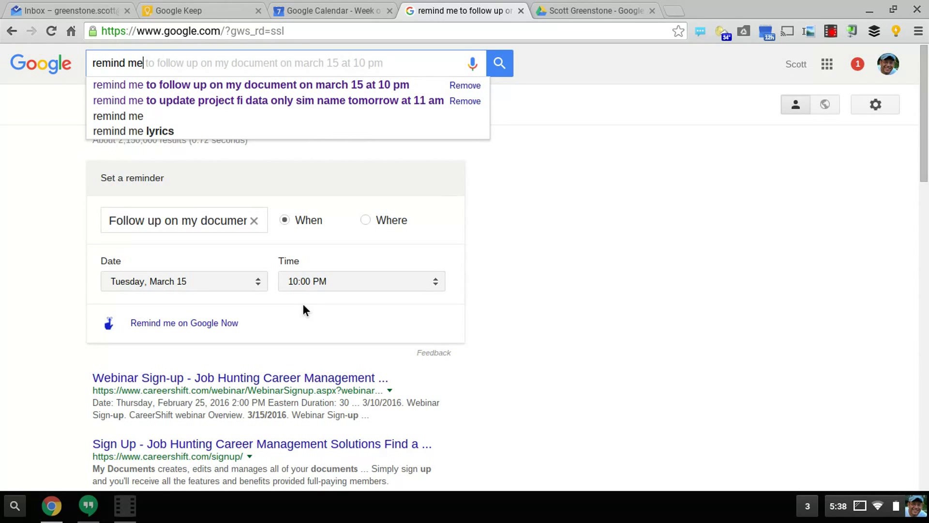
{"action": "key", "text": "Down"}
{"action": "left_click", "coordinate": [284, 85]}
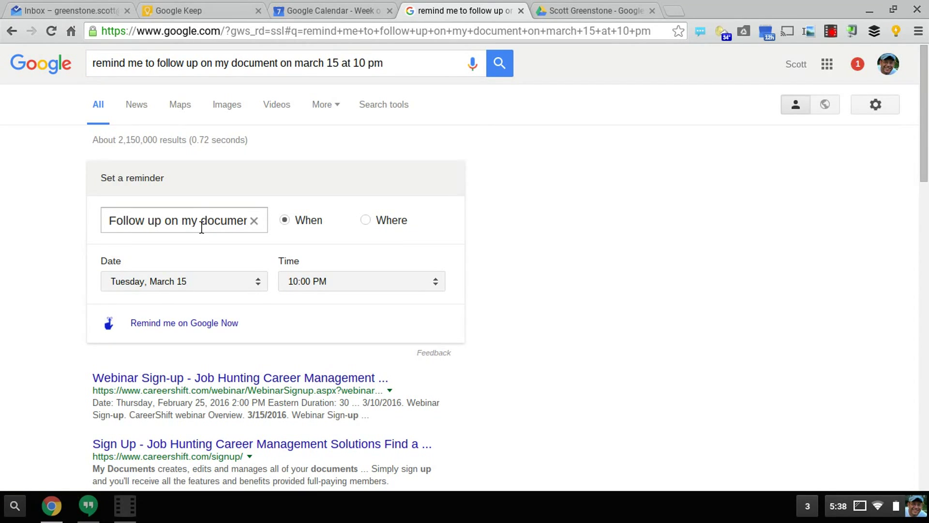
{"action": "left_click_drag", "start_coordinate": [183, 222], "coordinate": [214, 229]}
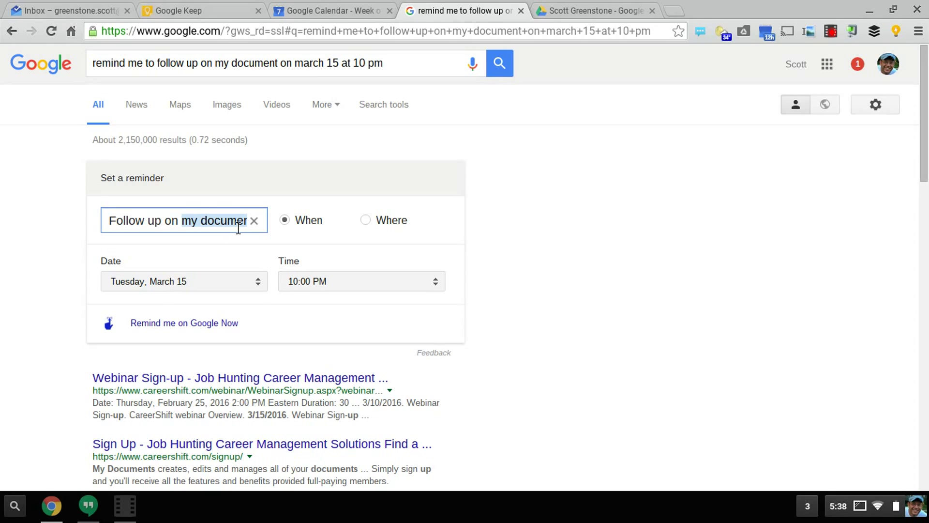
{"action": "key", "text": "BackSpace"}
{"action": "key", "text": "ctrl+v"}
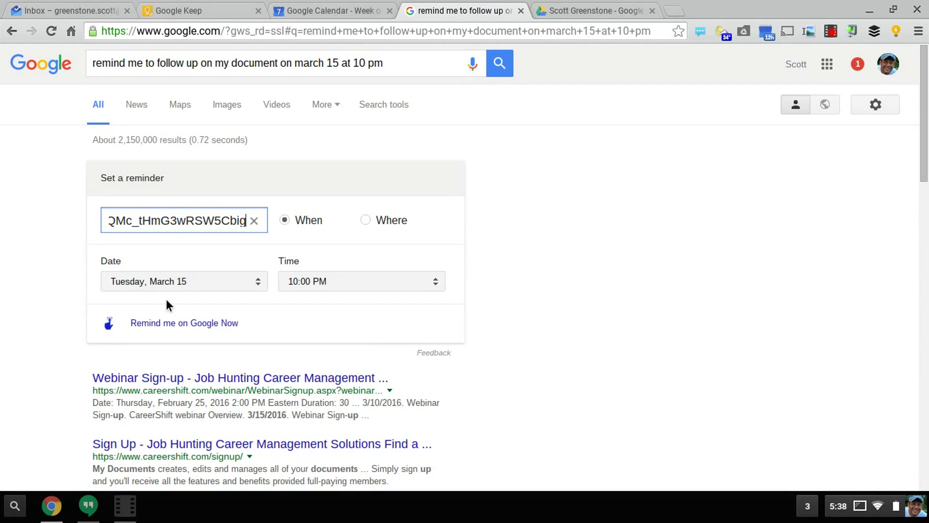
{"action": "left_click", "coordinate": [178, 324]}
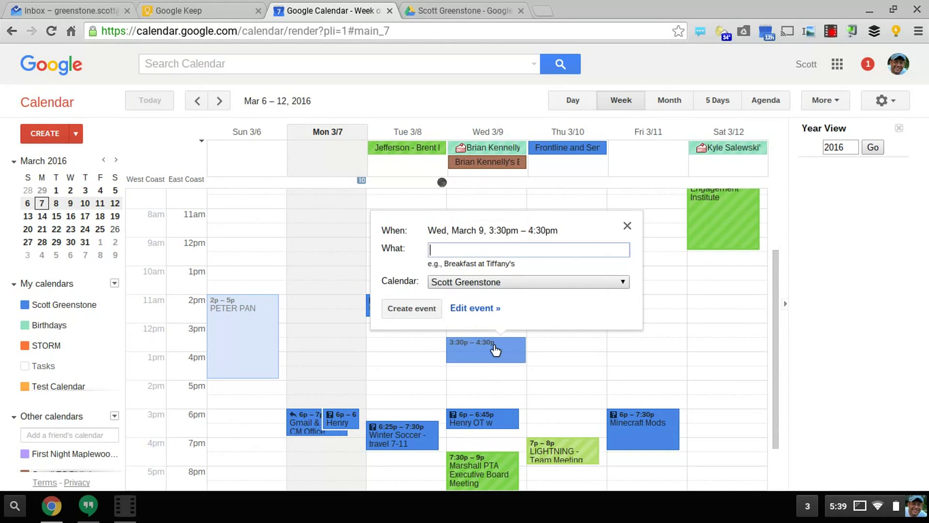
{"action": "left_click", "coordinate": [487, 341]}
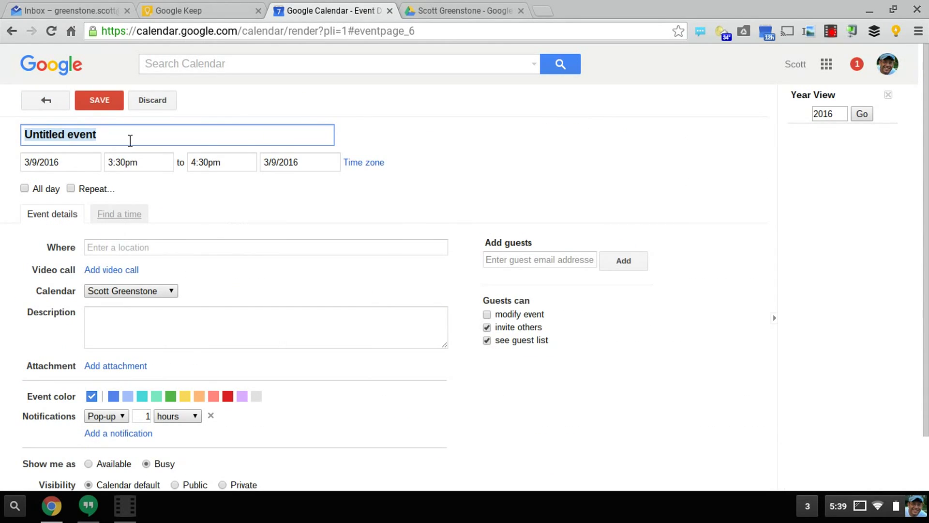
{"action": "type", "text": "Reminde"}
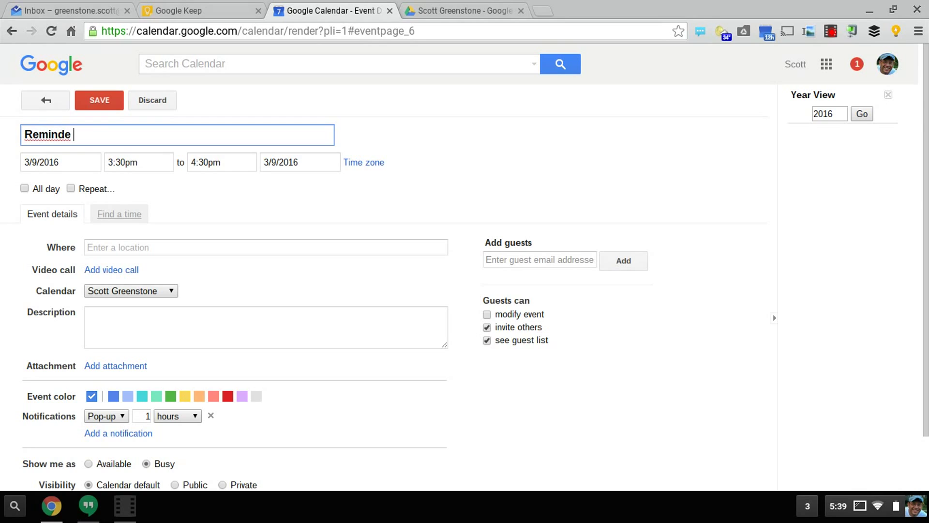
Step: Start a 'Remind me to open the file' event on March 15, 2016 at 10:00 PM
{"action": "key", "text": "BackSpace"}
{"action": "type", "text": "me to open"}
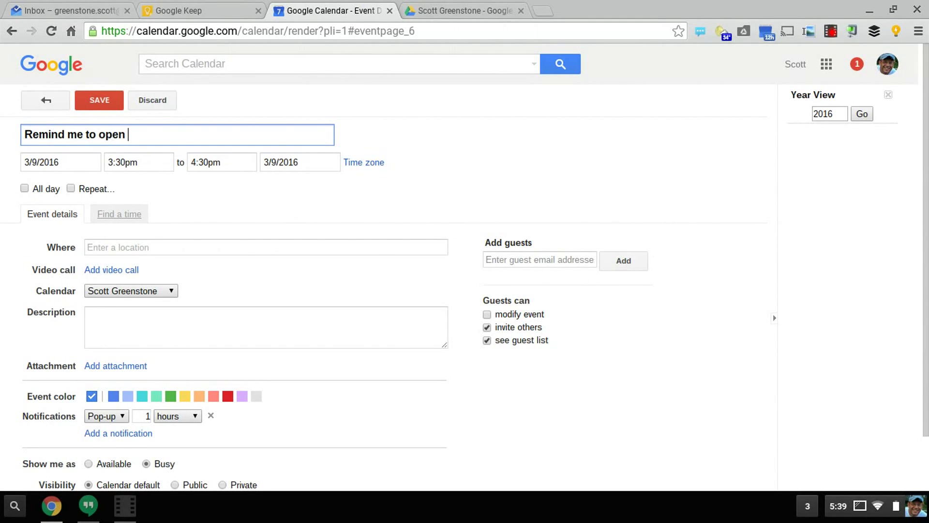
{"action": "type", "text": " the file"}
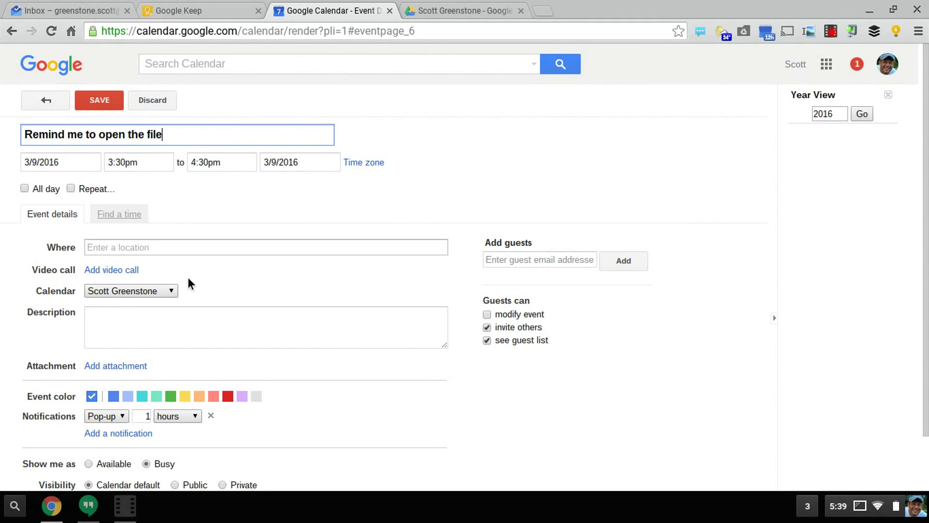
{"action": "left_click", "coordinate": [60, 162]}
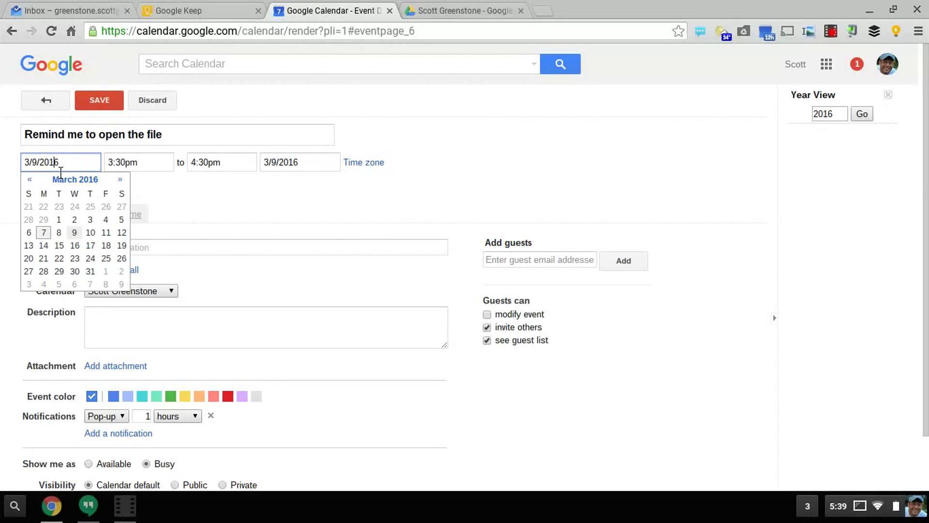
{"action": "left_click", "coordinate": [60, 245]}
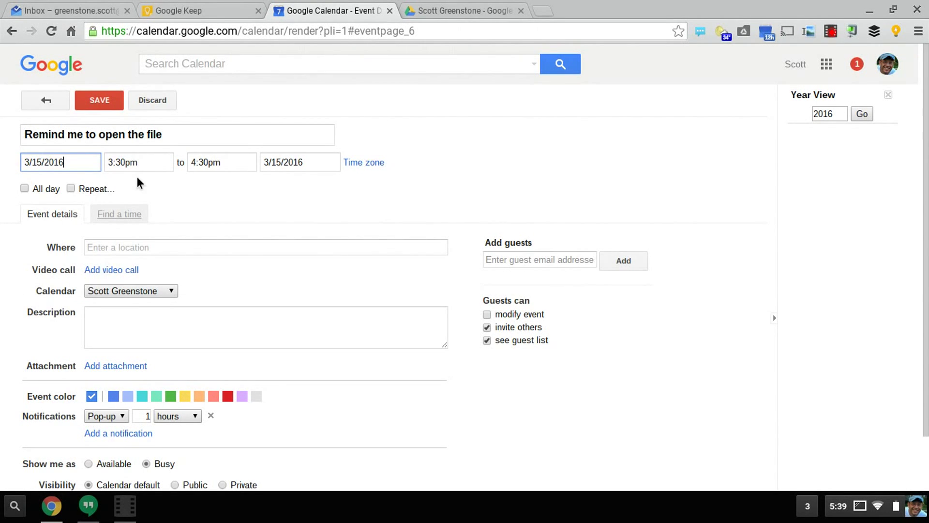
{"action": "left_click", "coordinate": [139, 162]}
{"action": "double_click", "coordinate": [138, 161]}
{"action": "type", "text": "10"}
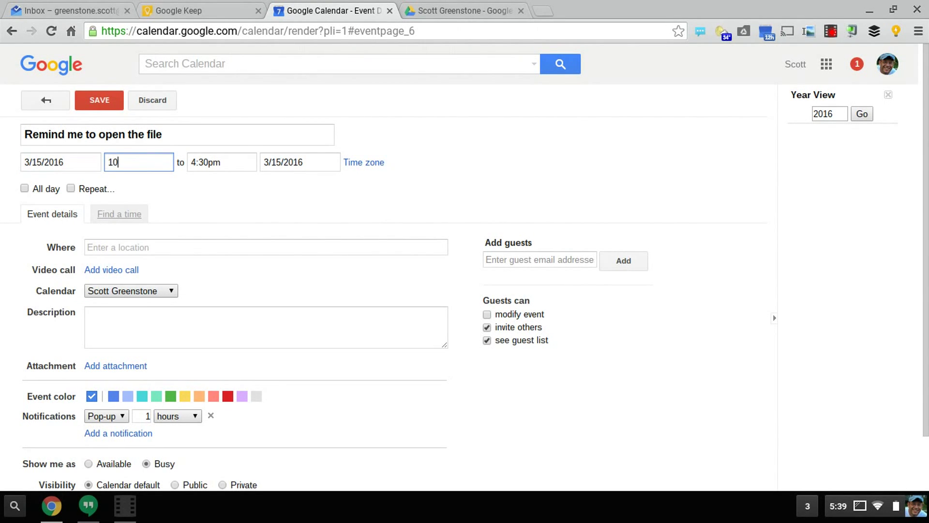
{"action": "key", "text": "Tab"}
Step: Add the Drive link as the description, save the event, and view Tuesday, March 15
{"action": "left_click", "coordinate": [136, 329]}
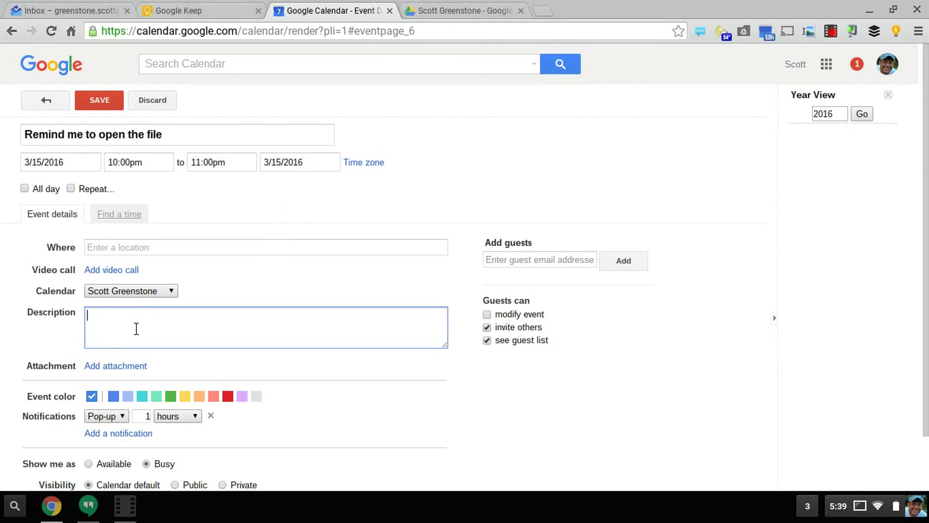
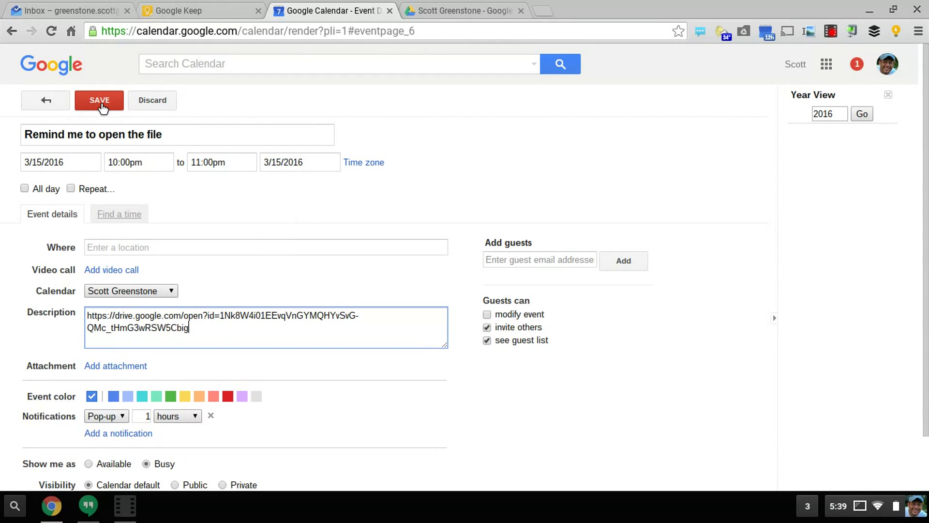
{"action": "left_click", "coordinate": [100, 100]}
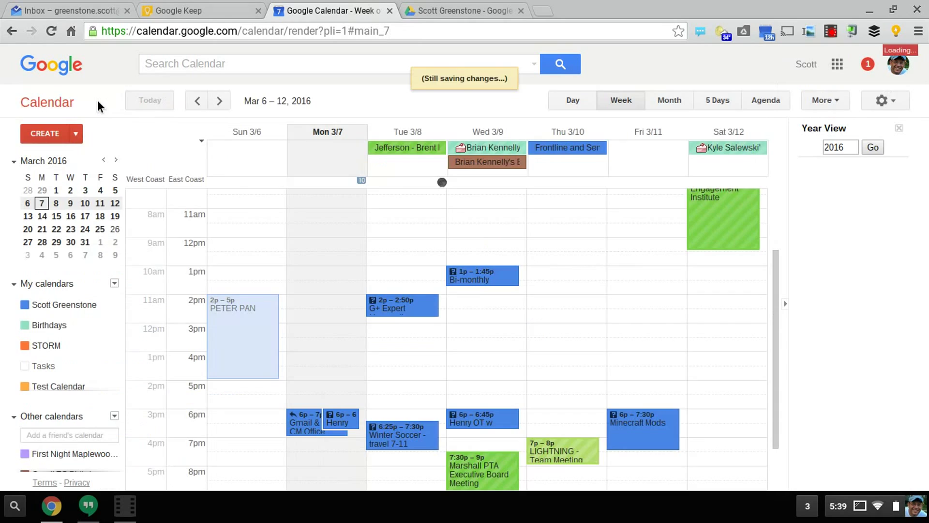
{"action": "left_click", "coordinate": [65, 215]}
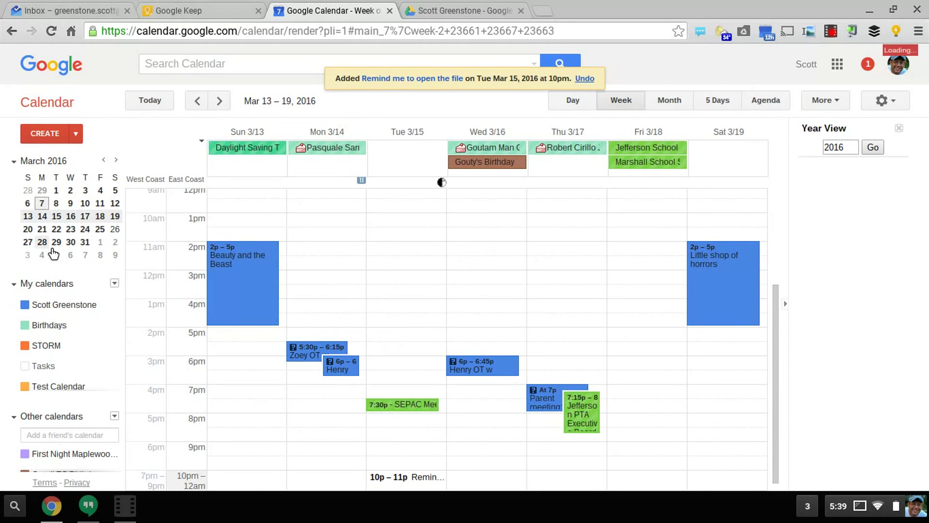
{"action": "left_click", "coordinate": [57, 215]}
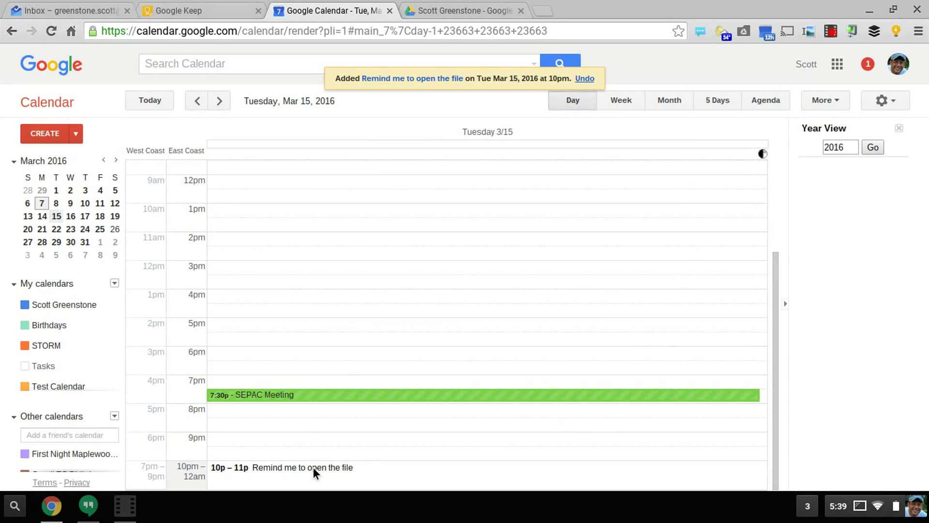
Step: Create a Keep note titled 'Document Reminder' containing the pasted Drive link
{"action": "left_click", "coordinate": [200, 9]}
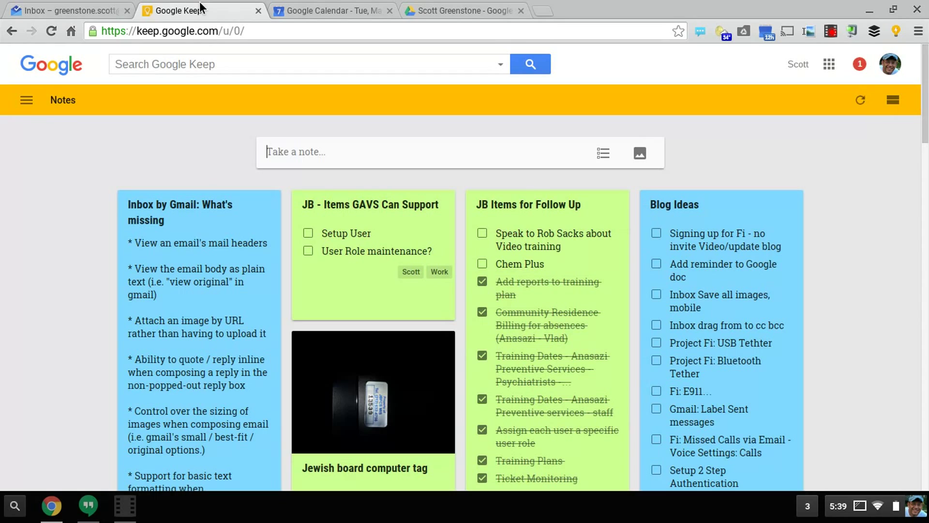
{"action": "left_click", "coordinate": [377, 153]}
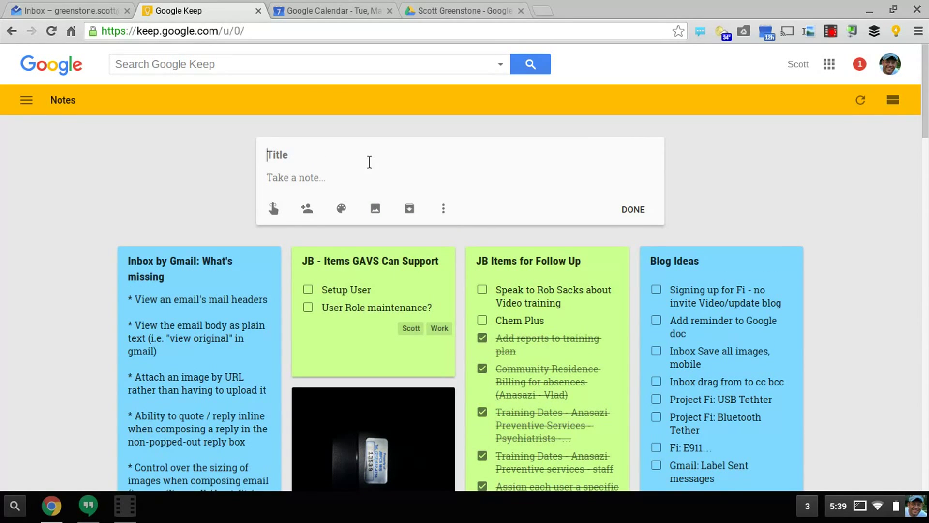
{"action": "type", "text": "Document Reminder"}
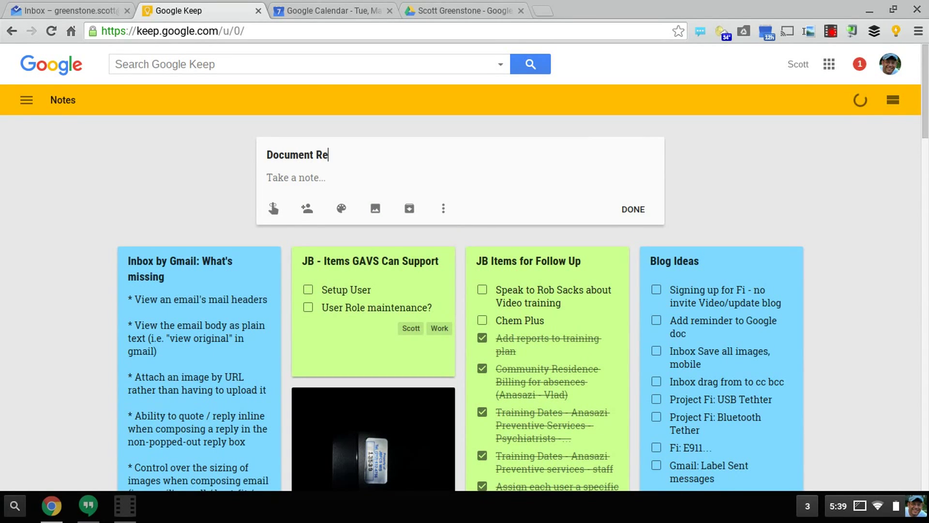
{"action": "left_click", "coordinate": [343, 182]}
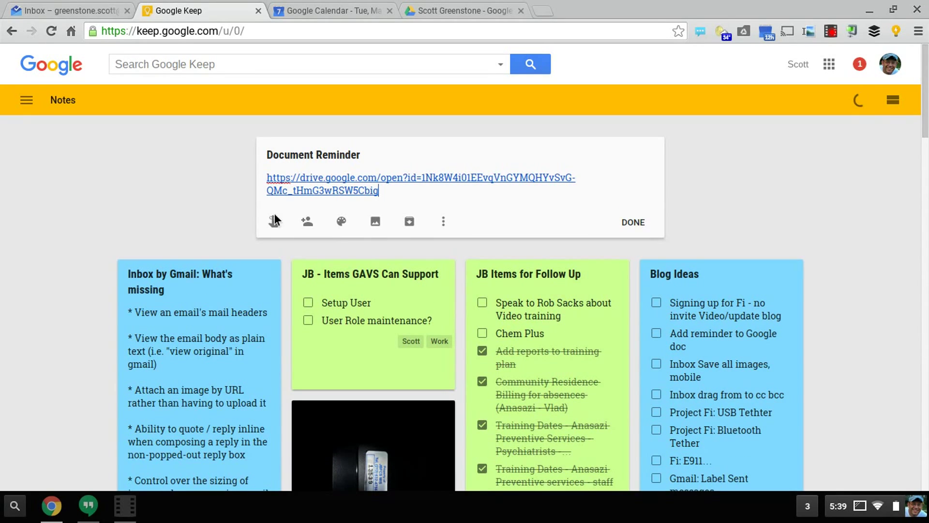
Step: Give the note a reminder for March 15 at a custom 10:00 PM time
{"action": "left_click", "coordinate": [274, 221]}
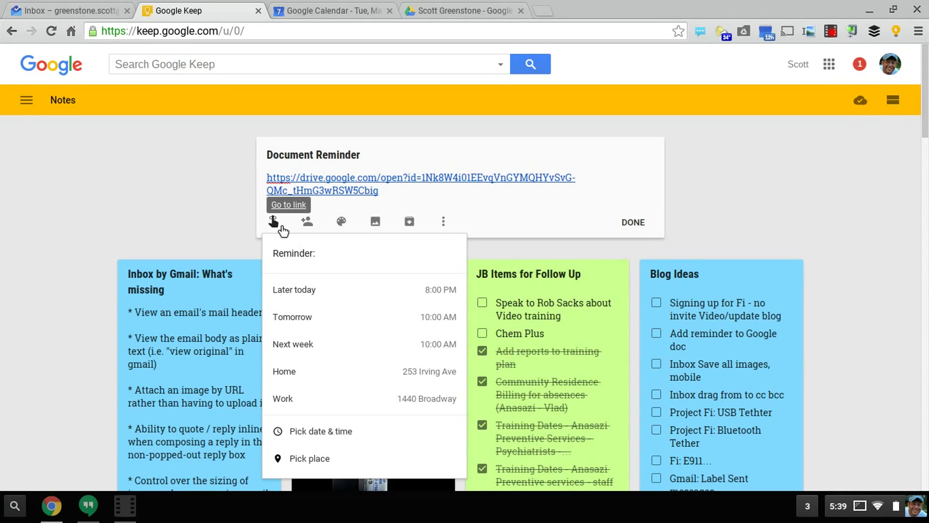
{"action": "left_click", "coordinate": [304, 434]}
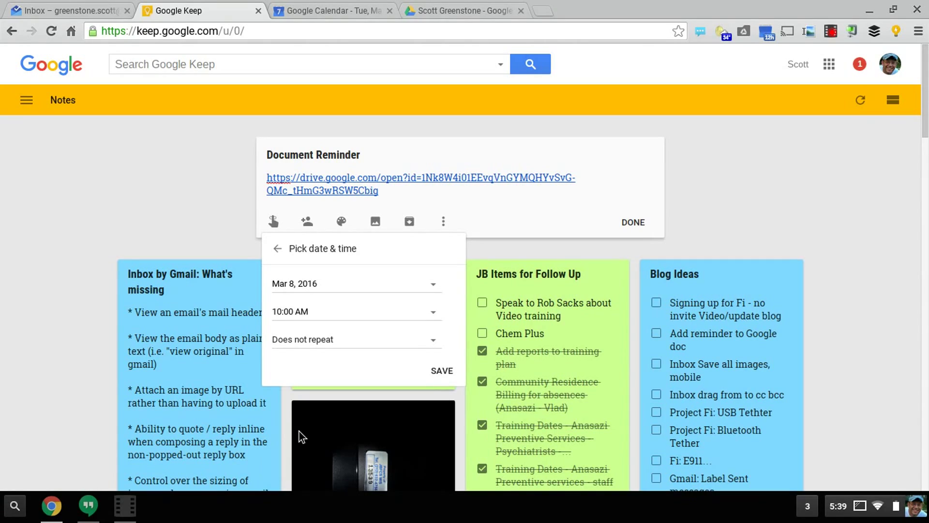
{"action": "left_click", "coordinate": [327, 283]}
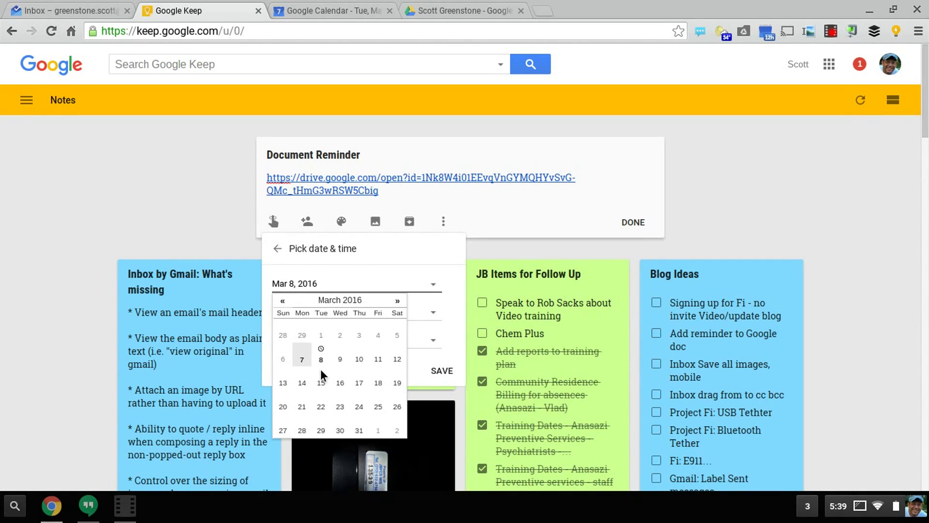
{"action": "left_click", "coordinate": [321, 383]}
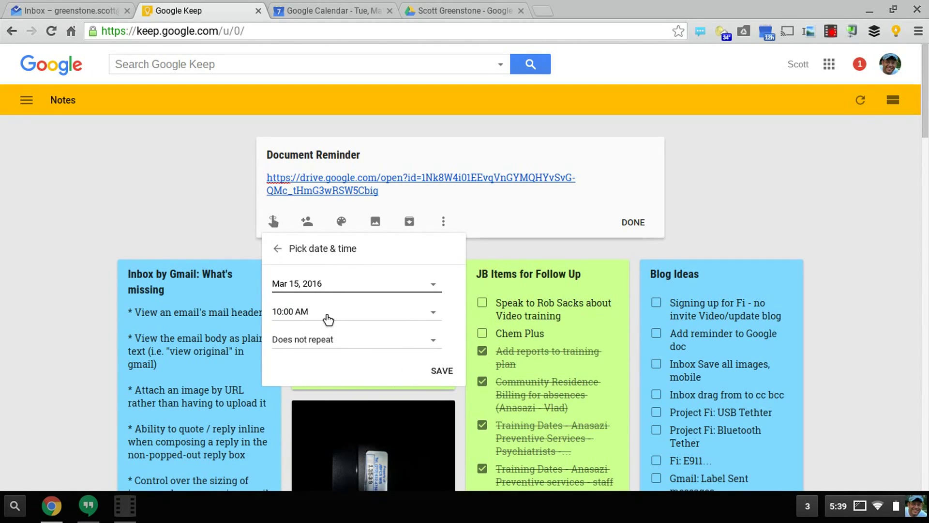
{"action": "left_click", "coordinate": [324, 314]}
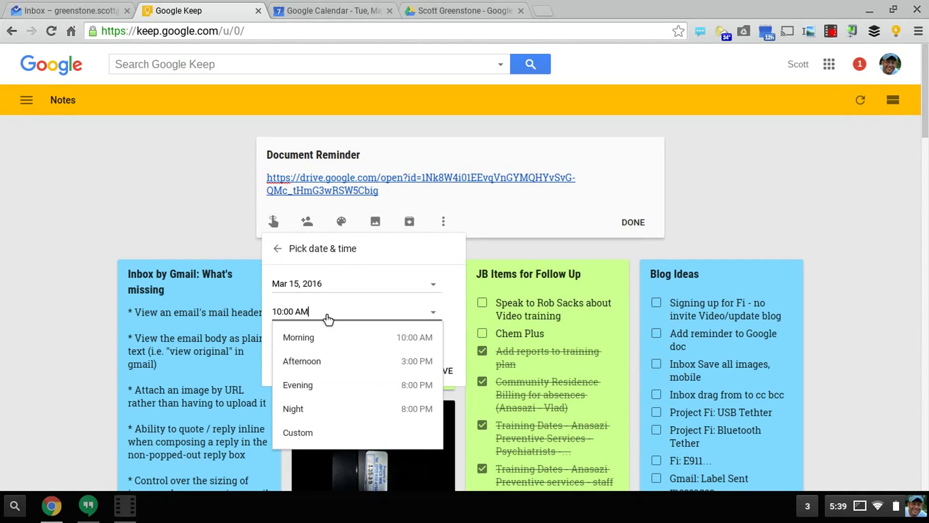
{"action": "left_click", "coordinate": [314, 434]}
{"action": "type", "text": "10 Pm"}
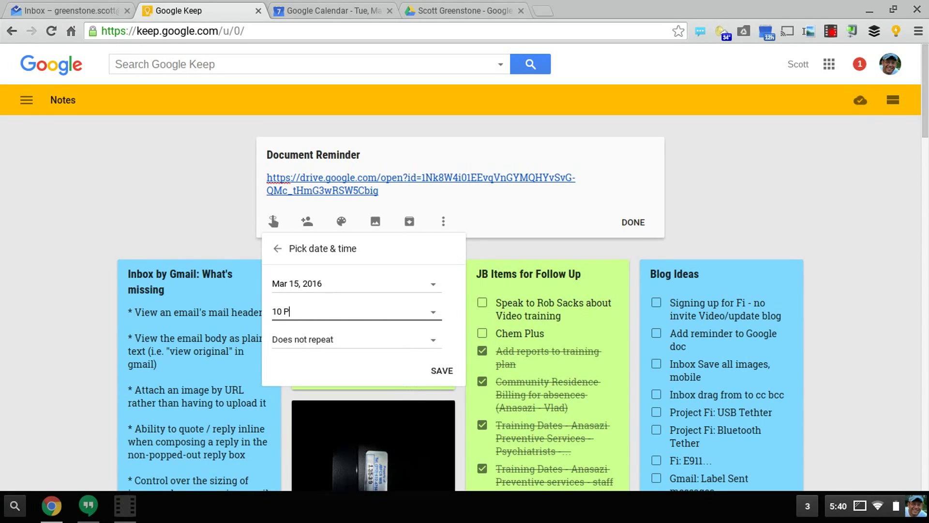
{"action": "key", "text": "Return"}
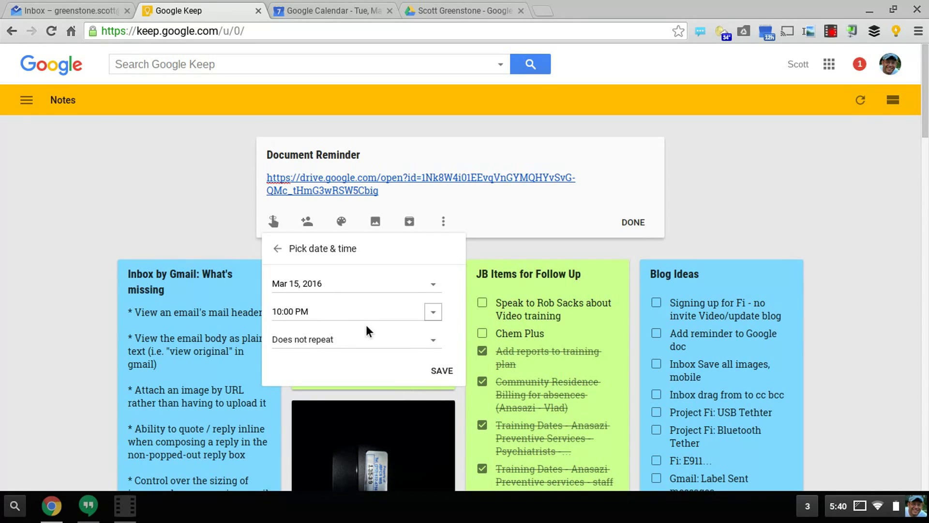
{"action": "left_click", "coordinate": [442, 371]}
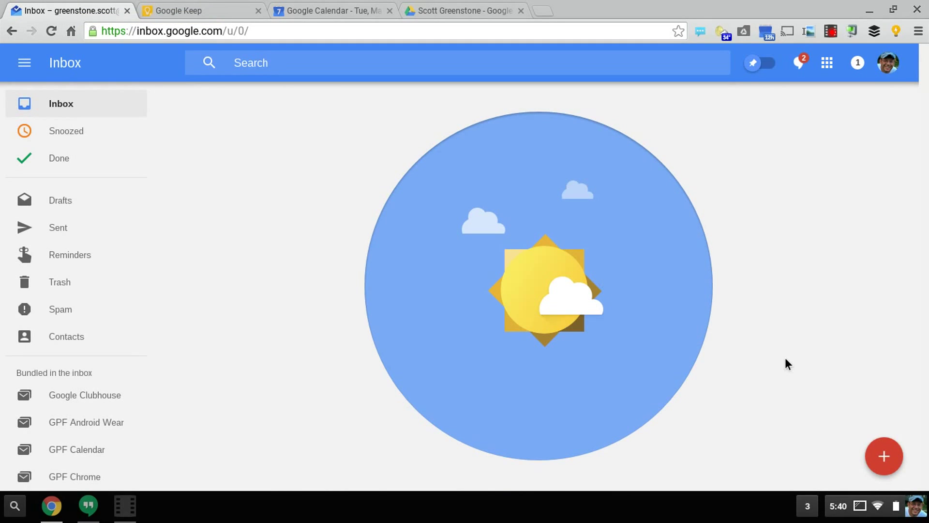
{"action": "mouse_move", "coordinate": [884, 455]}
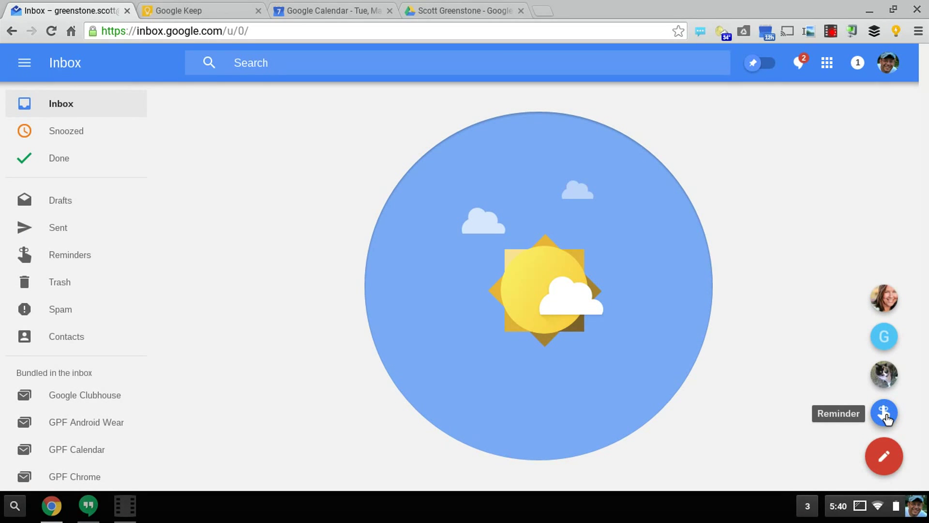
Step: Create an Inbox reminder with the pasted Drive link, snoozed to Mar 15, 10:00 PM
{"action": "left_click", "coordinate": [885, 415]}
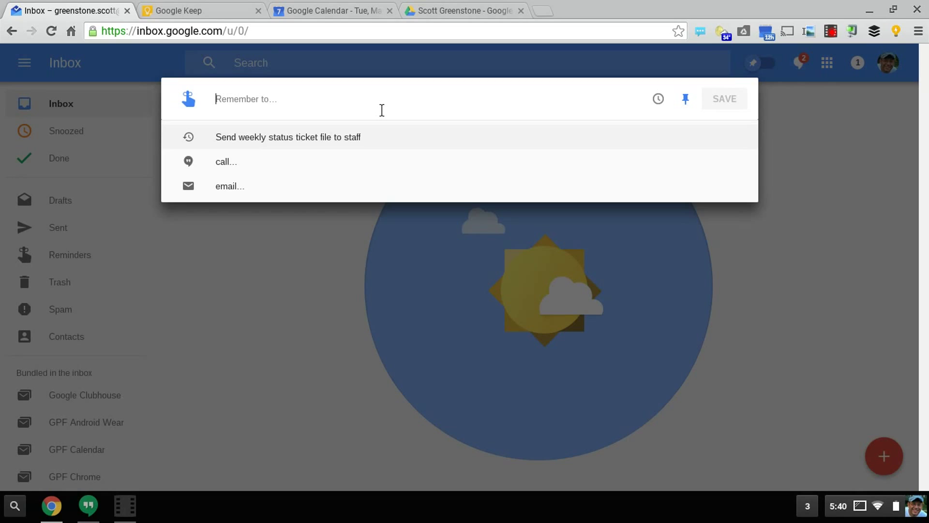
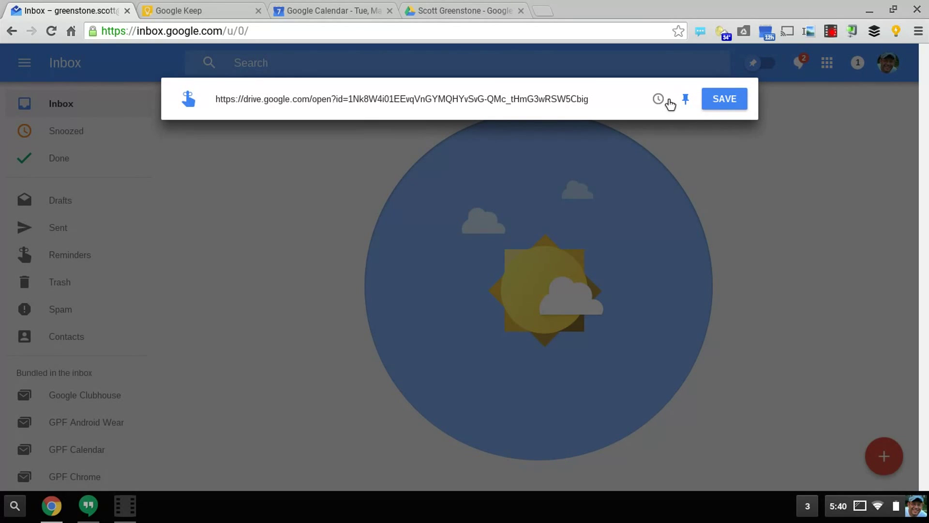
{"action": "left_click", "coordinate": [659, 100]}
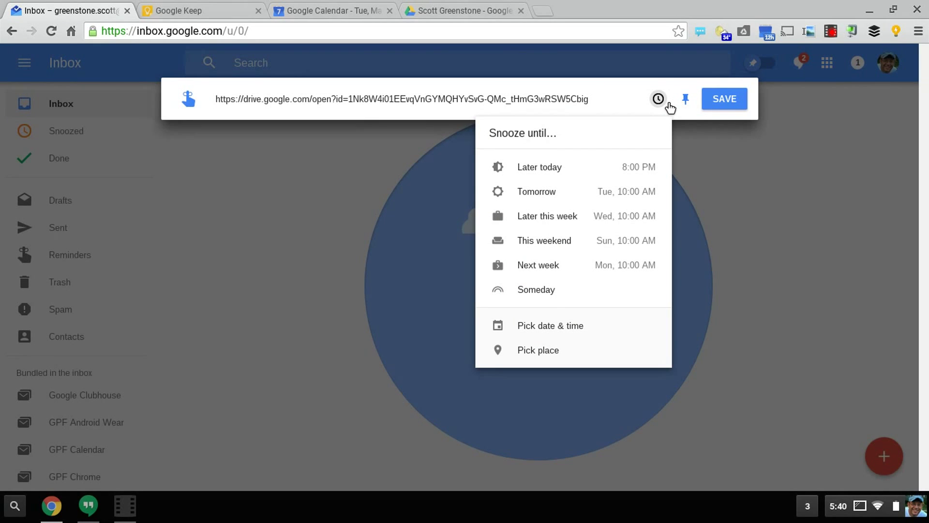
{"action": "left_click", "coordinate": [559, 327]}
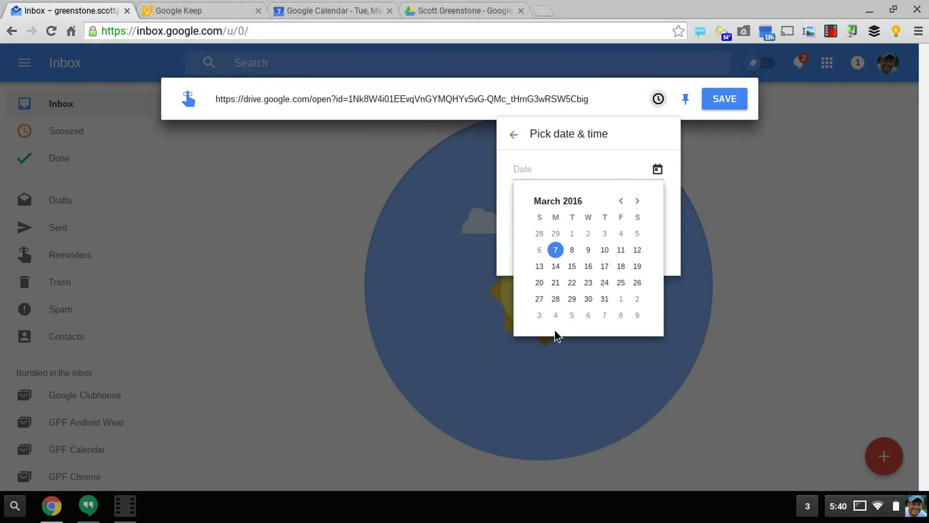
{"action": "left_click", "coordinate": [571, 266]}
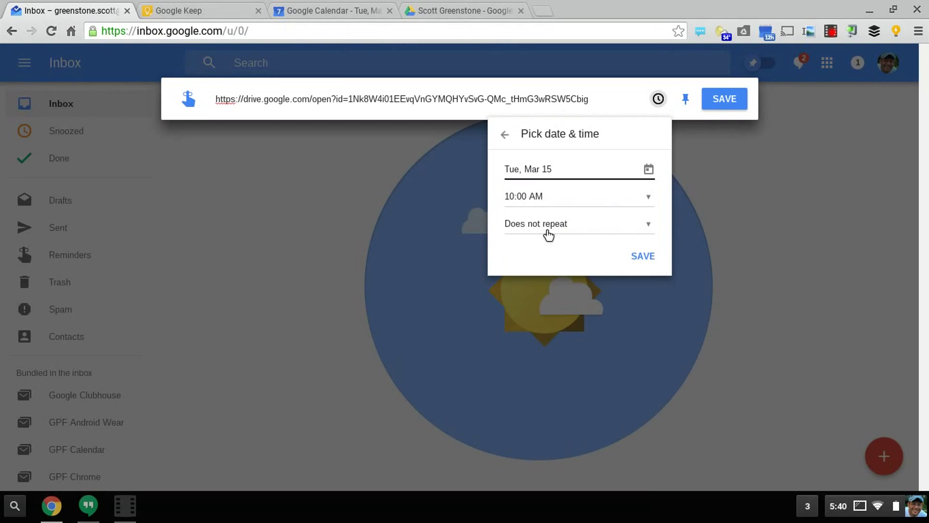
{"action": "left_click", "coordinate": [564, 198]}
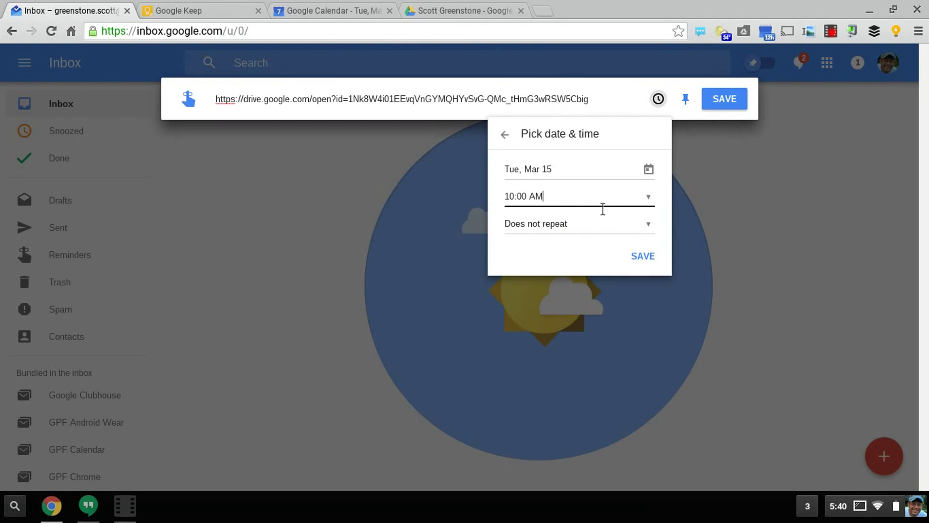
{"action": "key", "text": "BackSpace"}
{"action": "key", "text": "BackSpace"}
{"action": "type", "text": "p"}
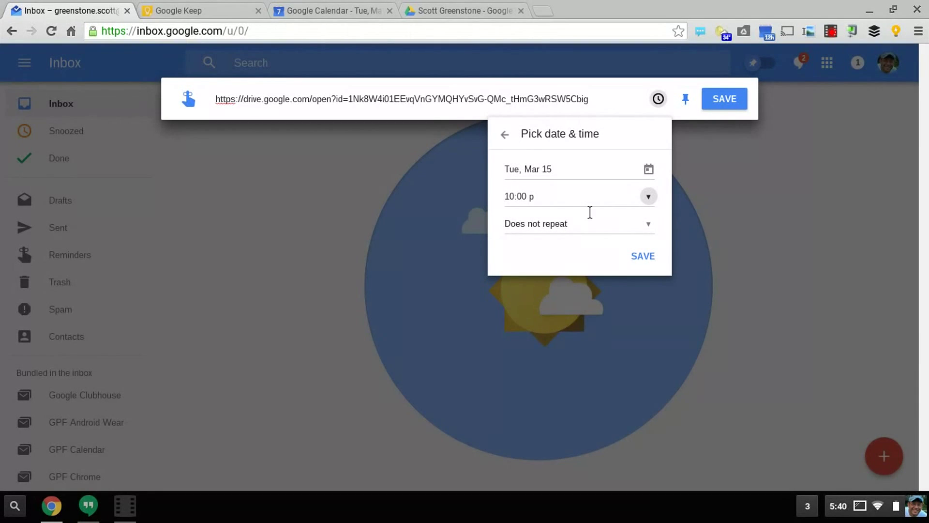
{"action": "type", "text": "m"}
{"action": "left_click", "coordinate": [643, 257]}
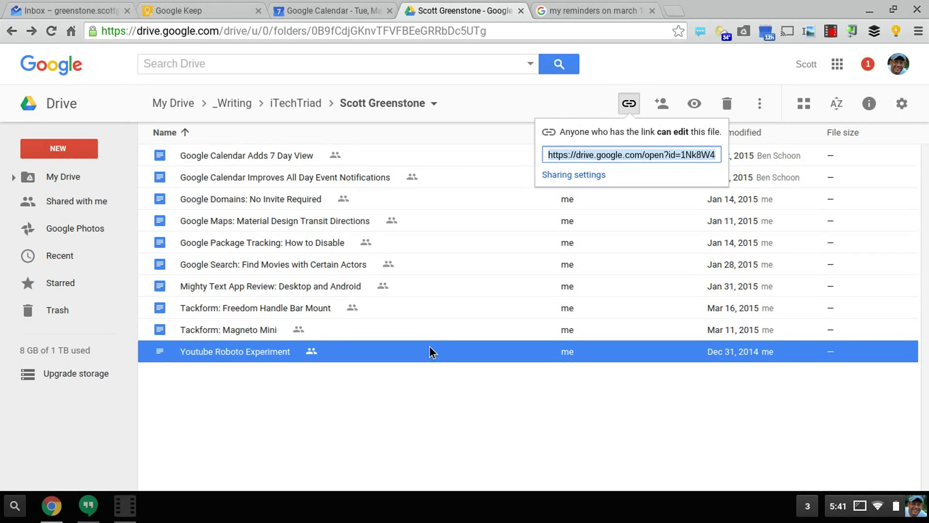
{"action": "left_click", "coordinate": [73, 10]}
{"action": "mouse_move", "coordinate": [883, 456]}
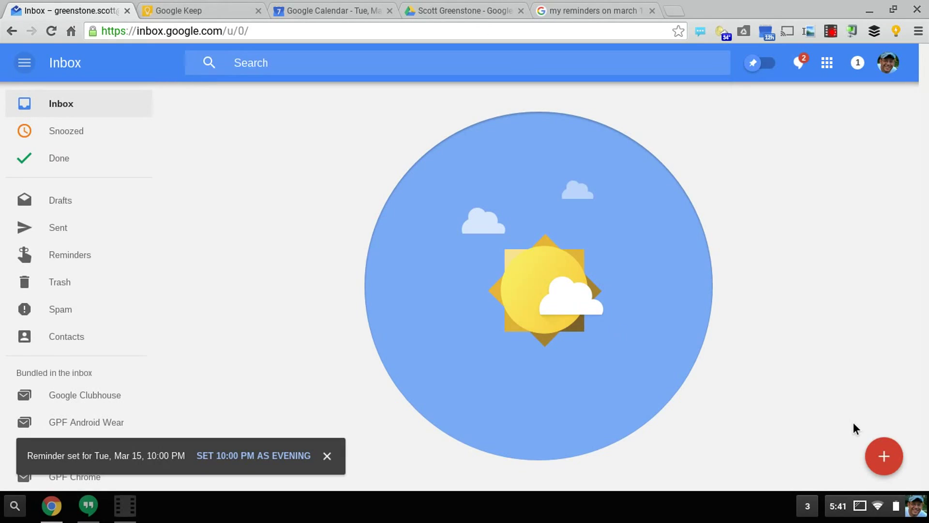